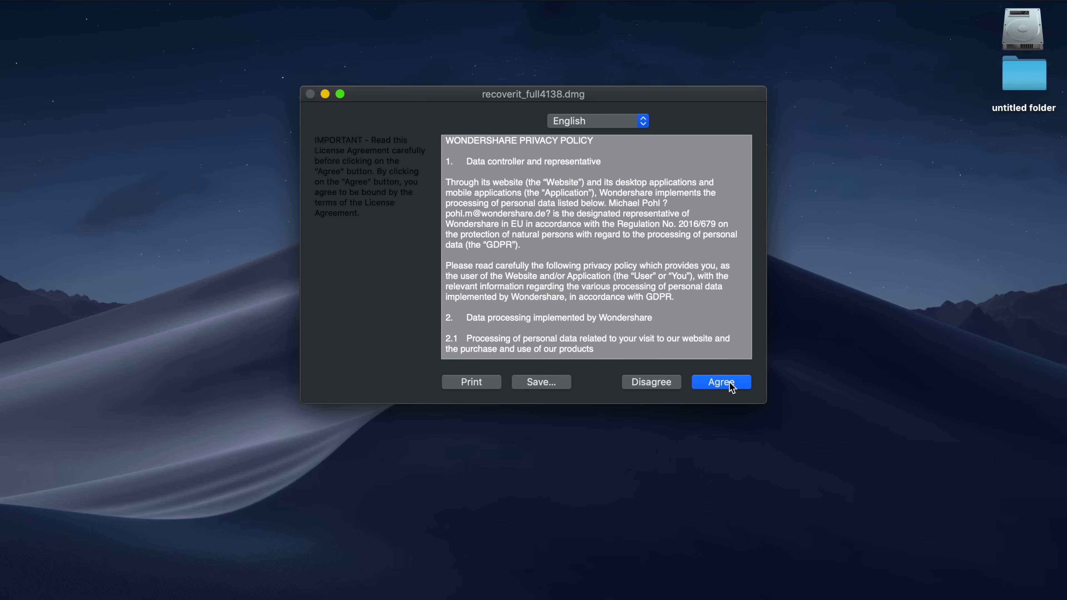
Accept the license, copy Recoverit into Applications, and launch it from the Applications folder
click(730, 382)
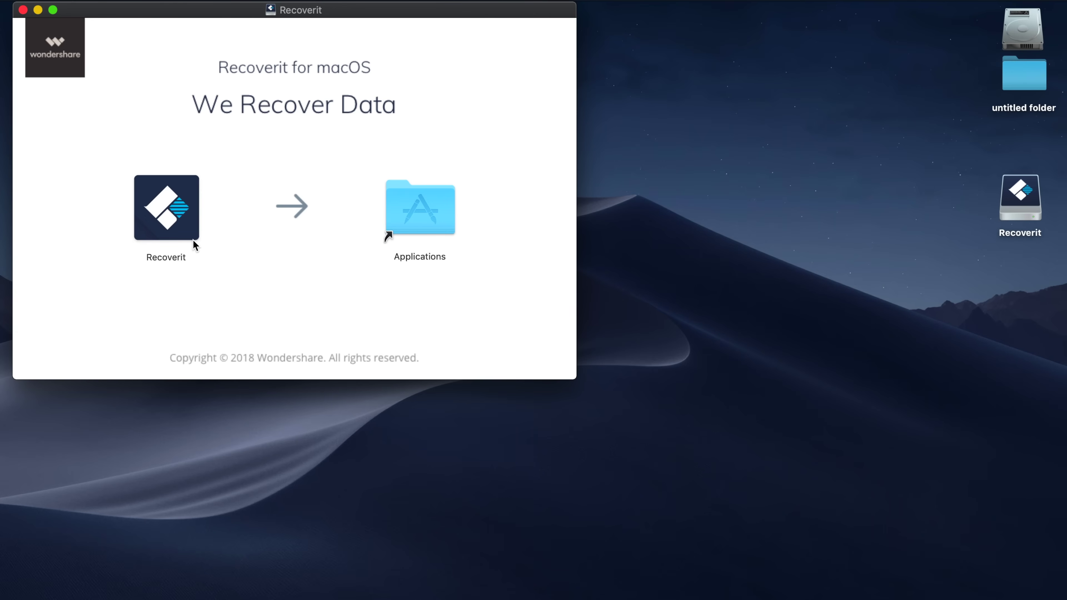
drag(177, 214, 430, 218)
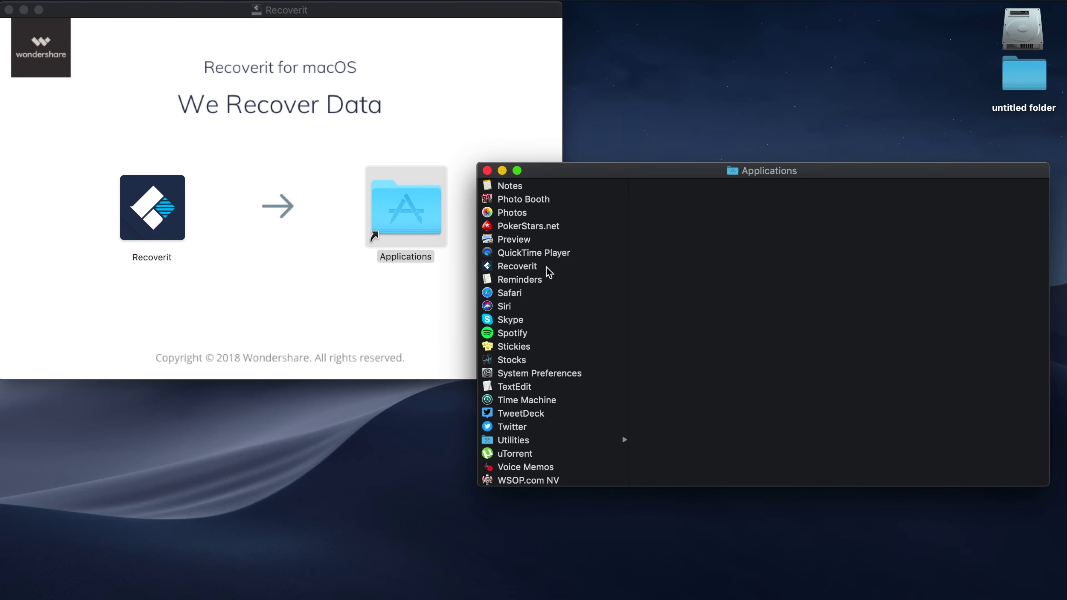
click(548, 269)
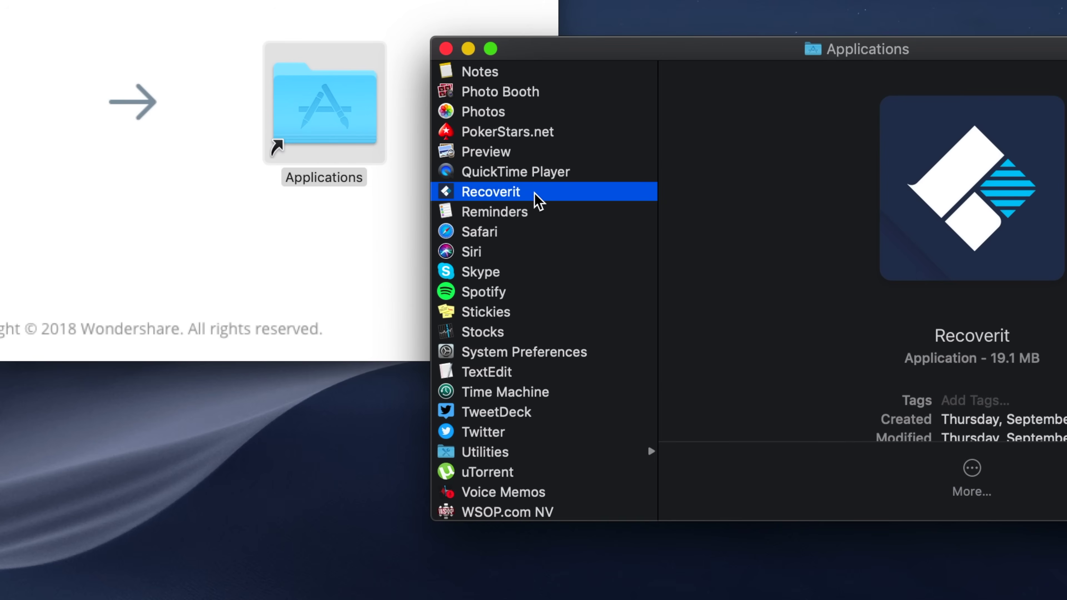
double_click(538, 200)
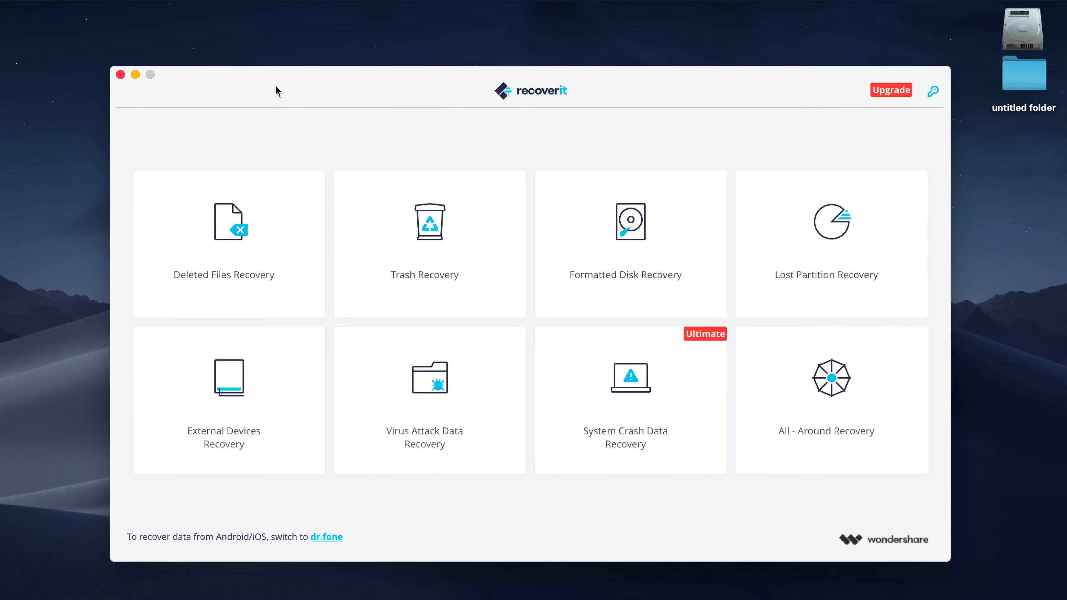
Review the System Integrity Protection warning shown before the deleted-files scan
mouse_move(274, 198)
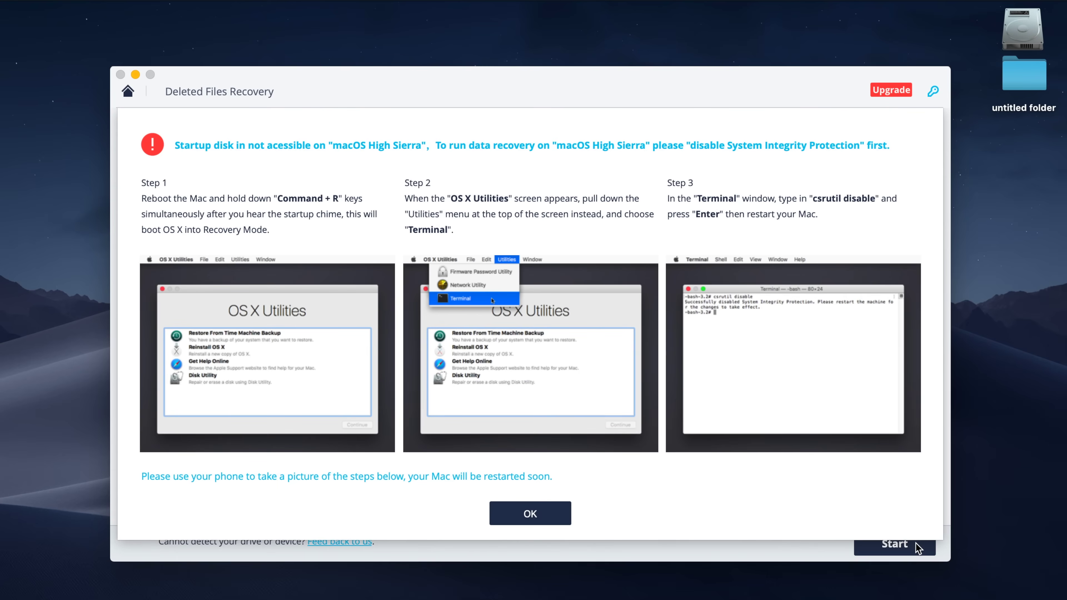
Return home and run a Deleted Files Recovery scan to completion, finding 115673 files
click(128, 91)
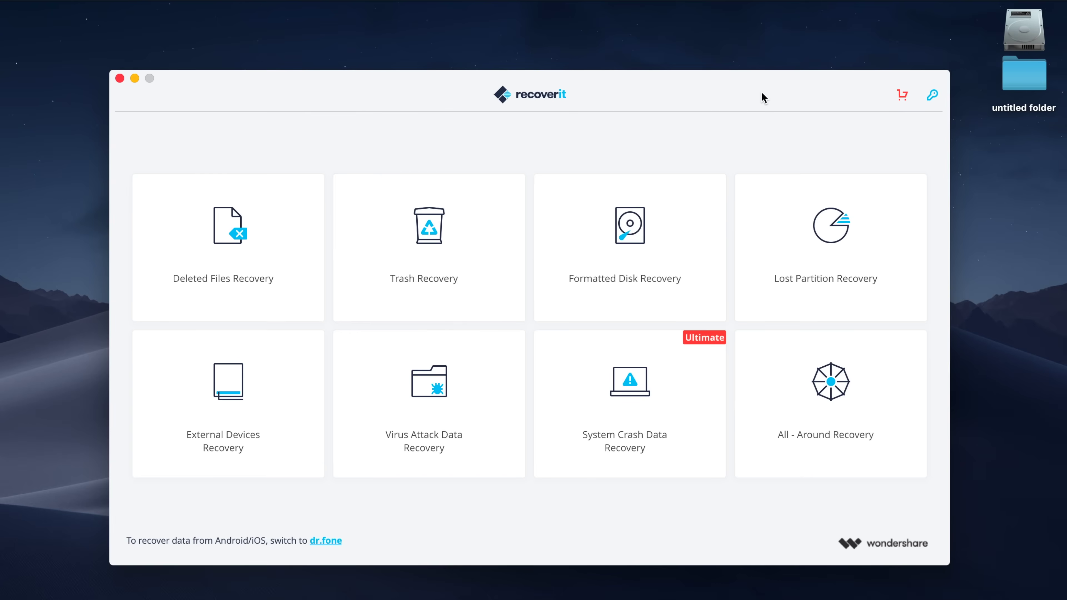
mouse_move(276, 241)
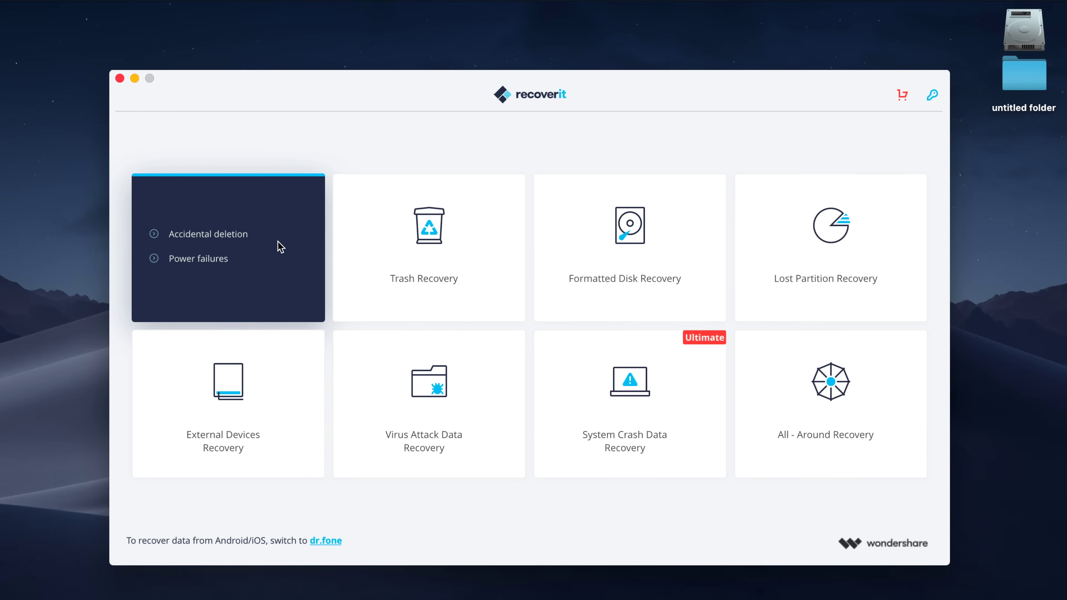
click(280, 247)
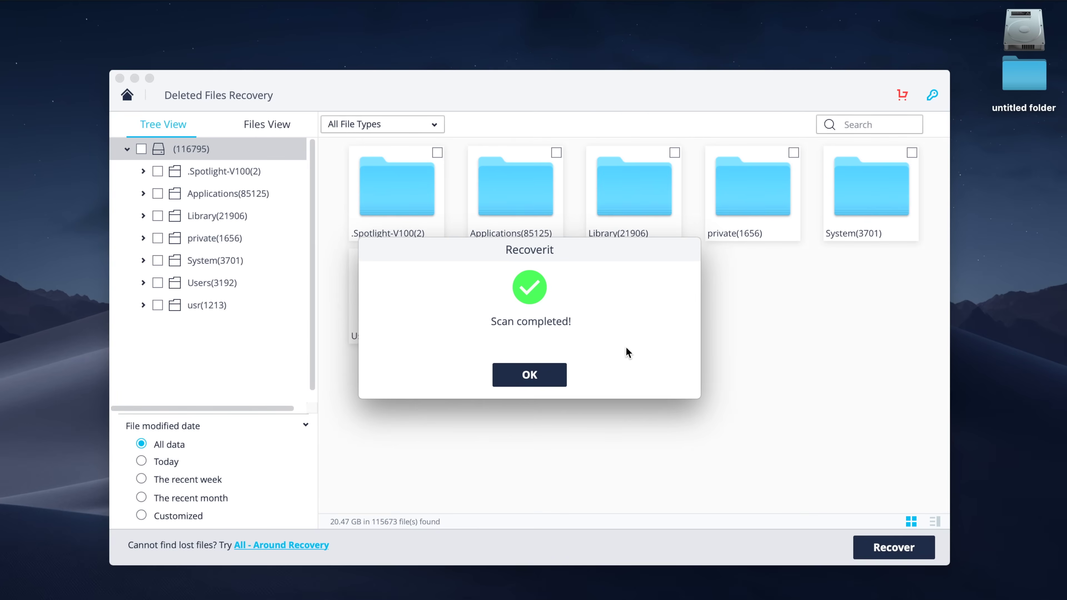
Dismiss the scan notice and browse the found files into Users, the home folder, then Downloads
click(545, 371)
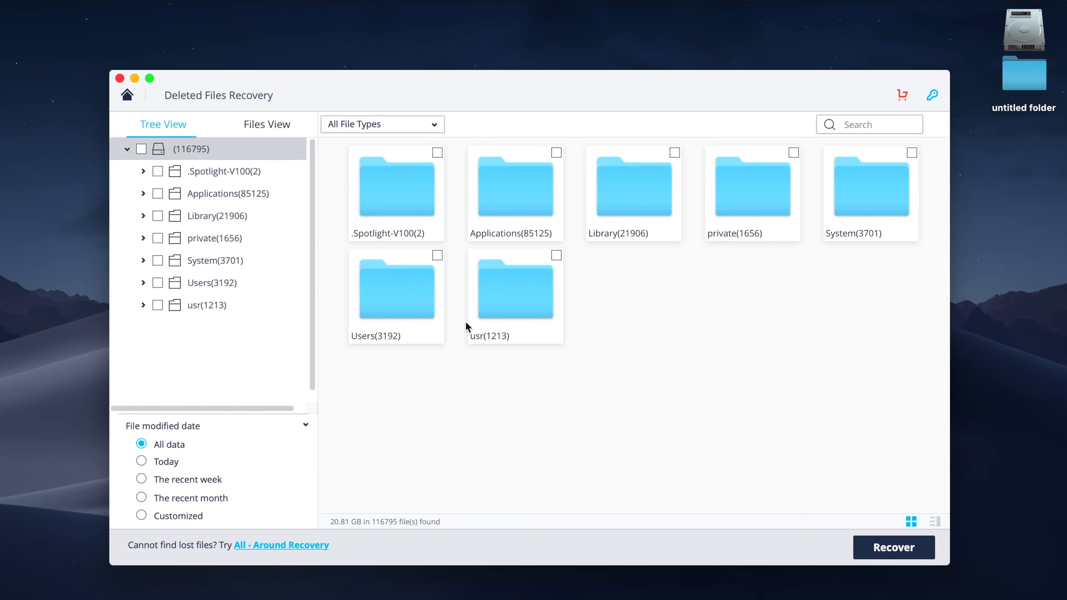
double_click(415, 294)
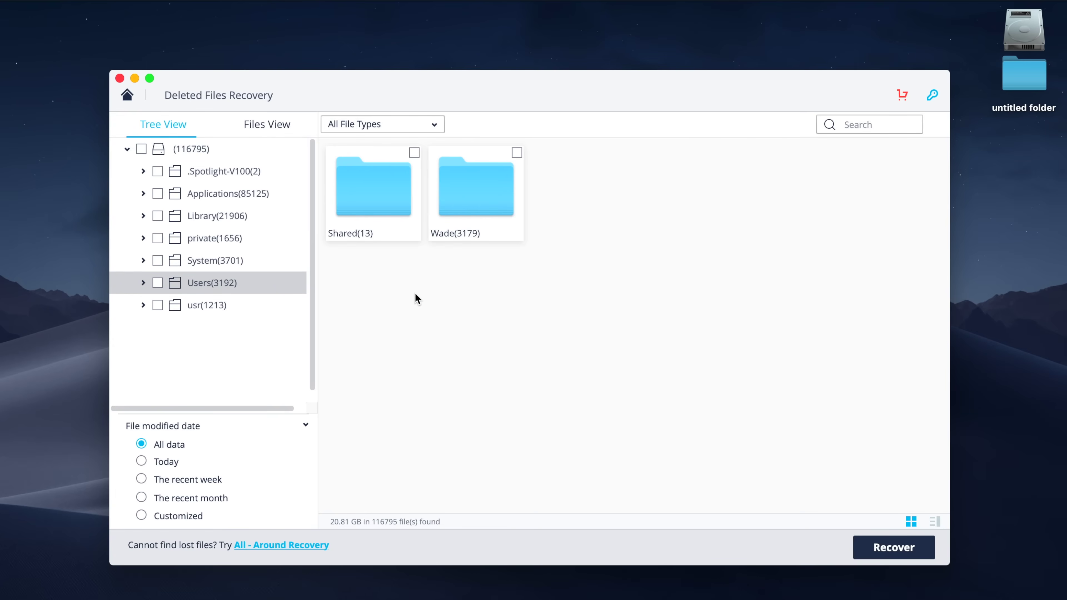
double_click(492, 201)
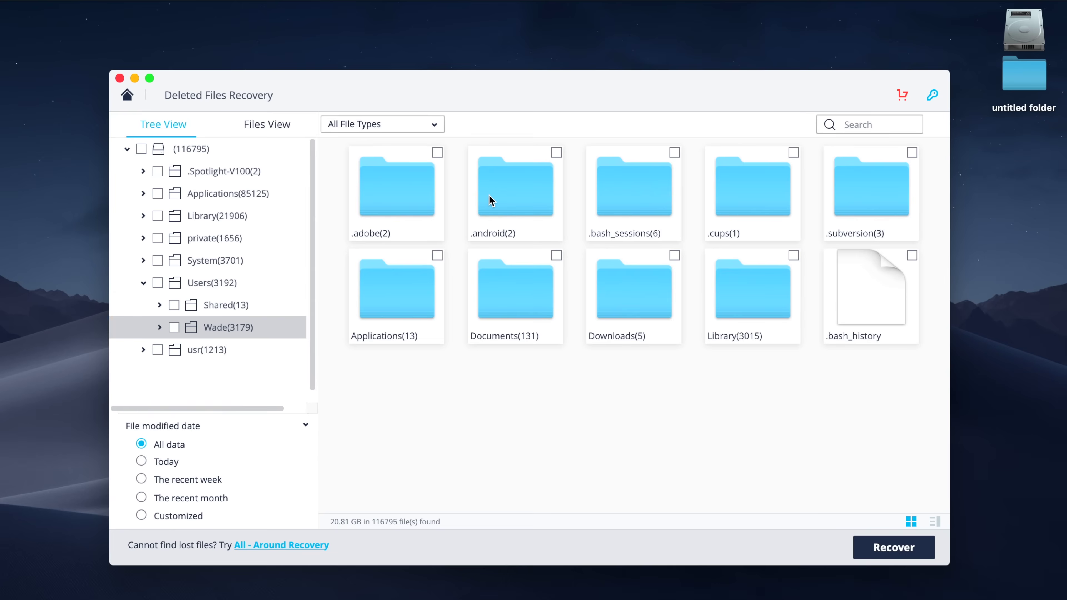
double_click(630, 302)
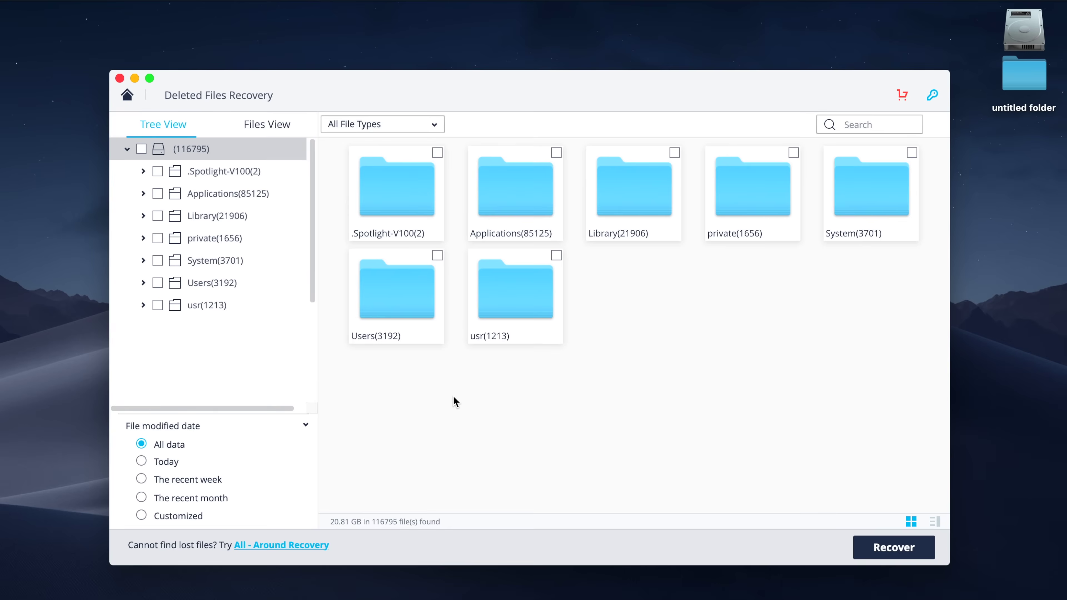
Filter the found files by modified date: Today, the recent week, then the recent month
click(141, 462)
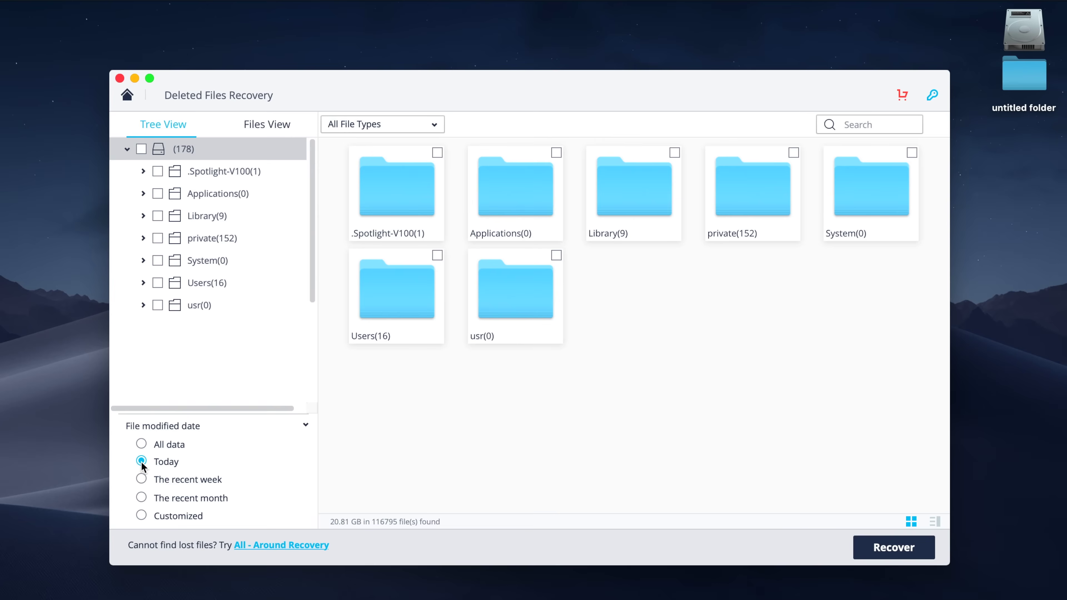
click(142, 480)
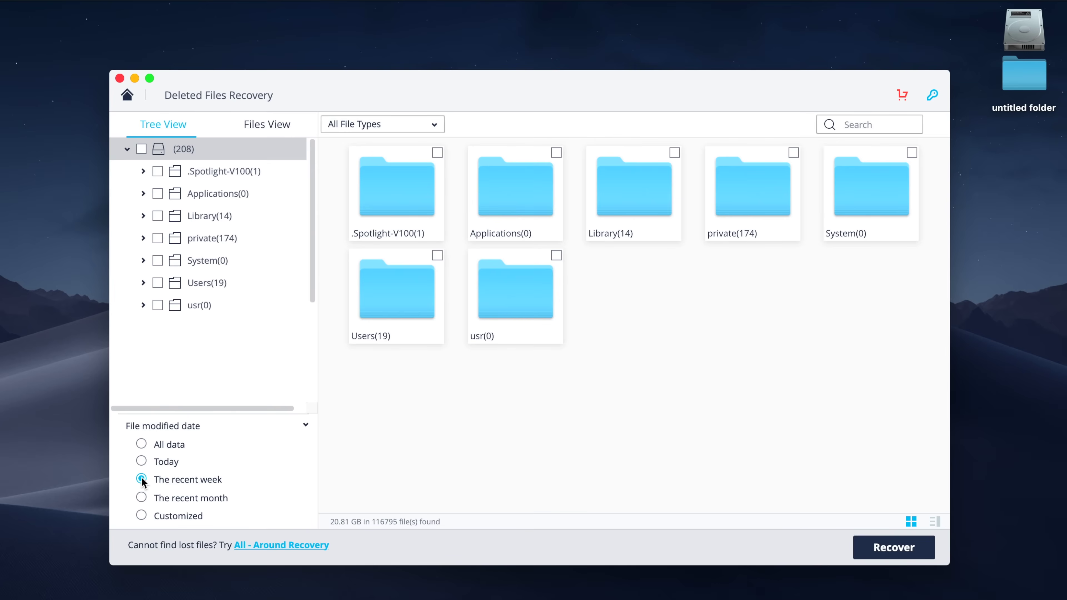
click(141, 498)
Apply a custom modified-date range from 11-01-2018 to 11-30-2018
click(141, 516)
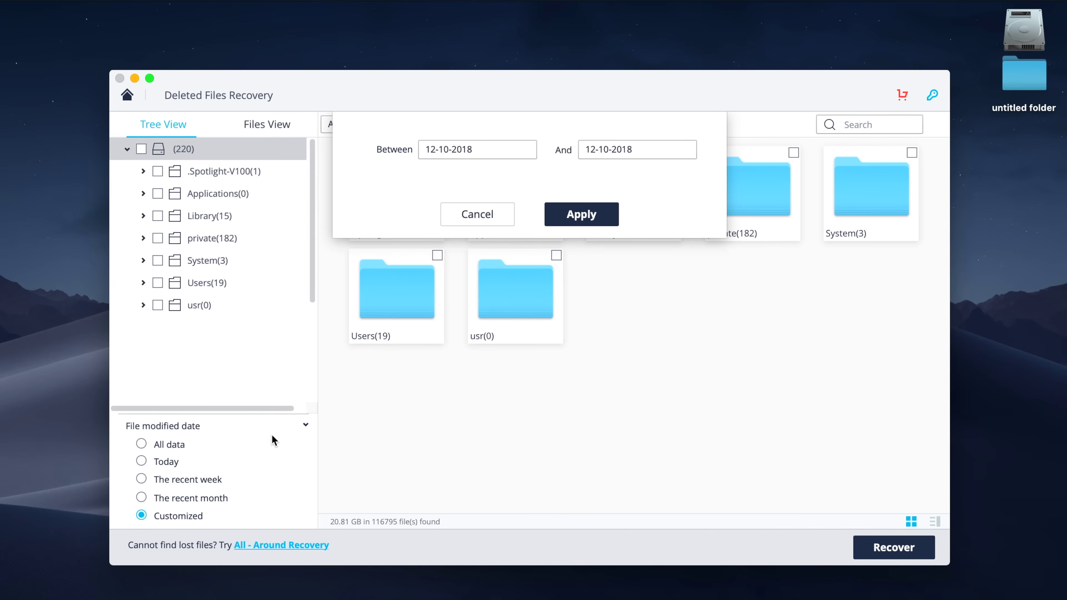
click(479, 146)
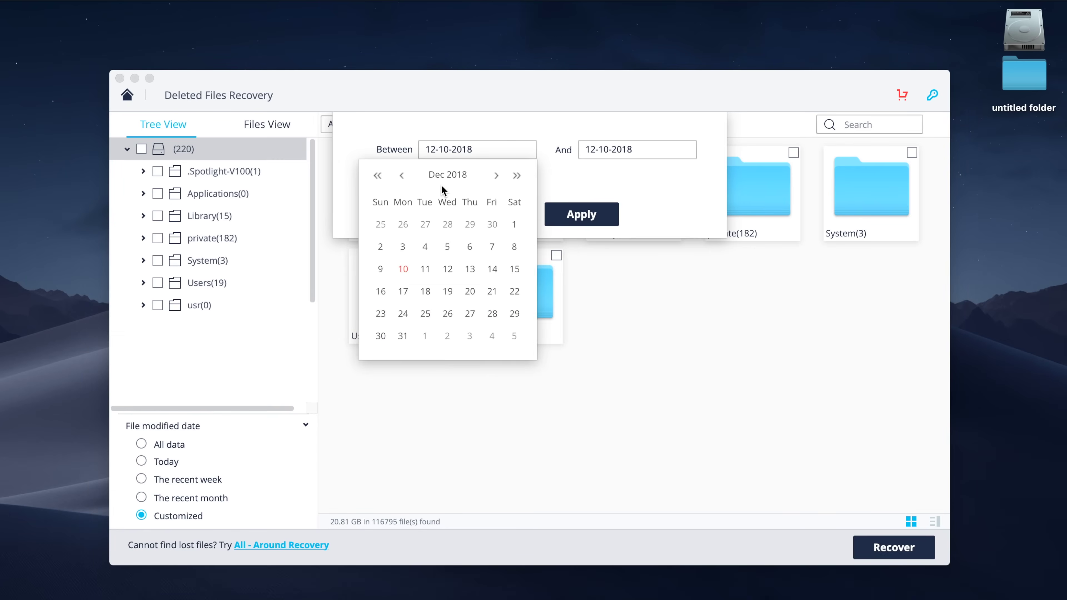
click(401, 175)
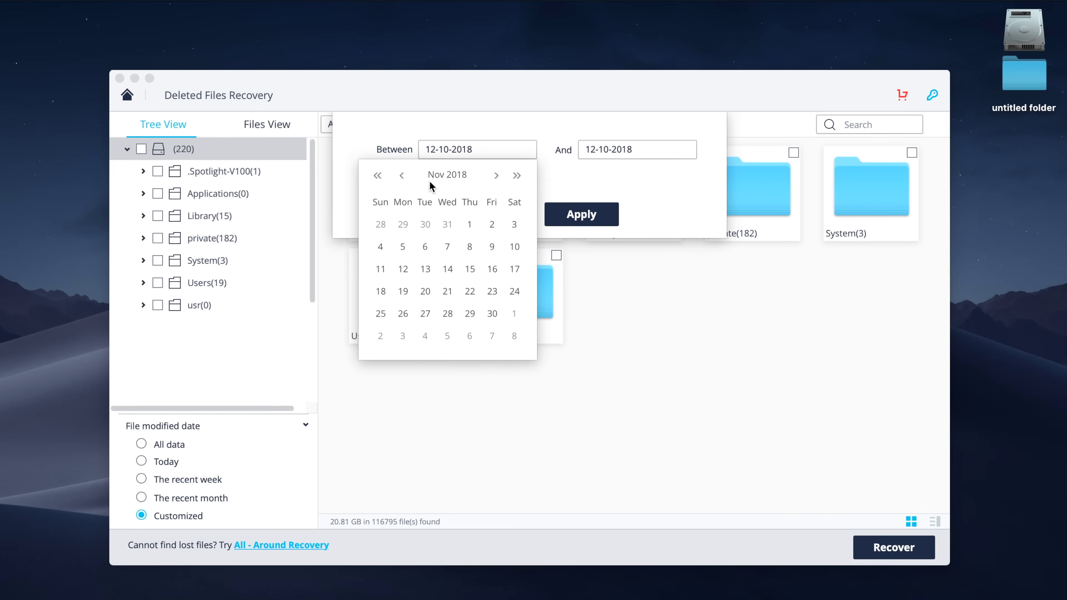
click(470, 223)
click(643, 150)
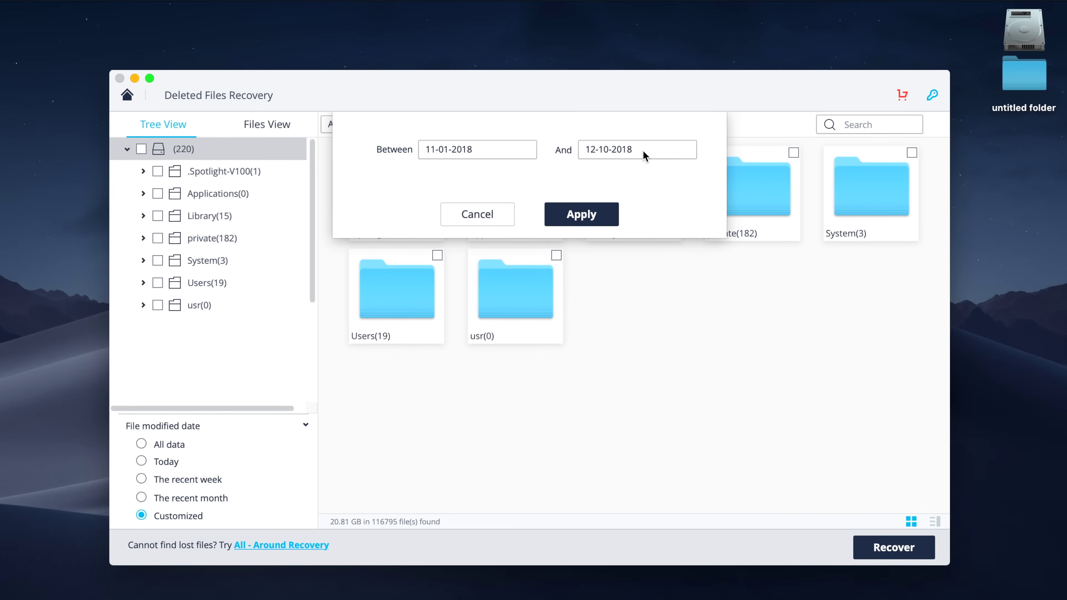
click(566, 176)
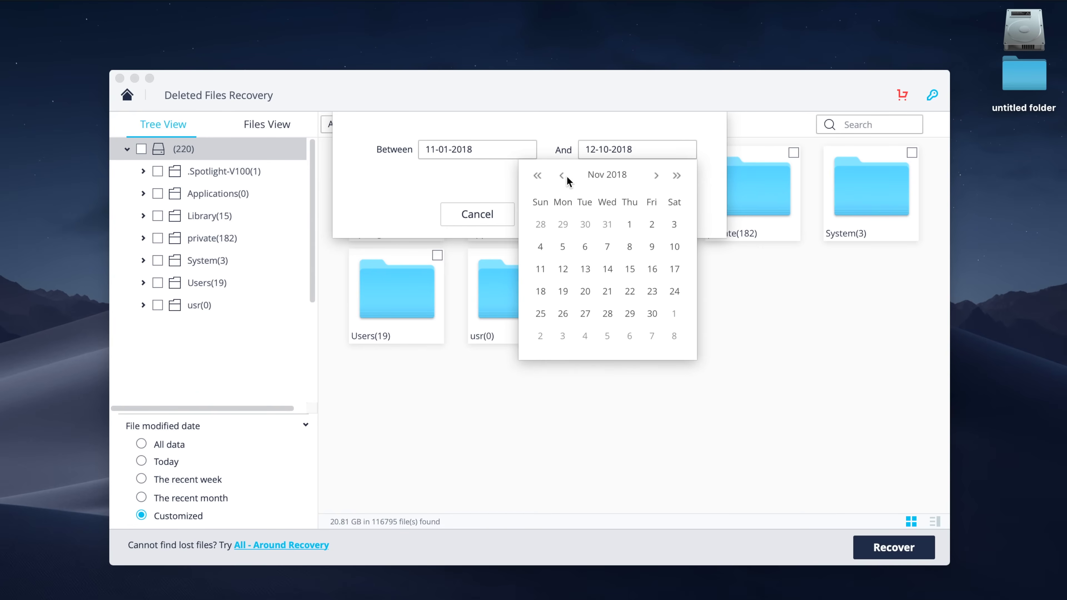
click(653, 315)
click(489, 189)
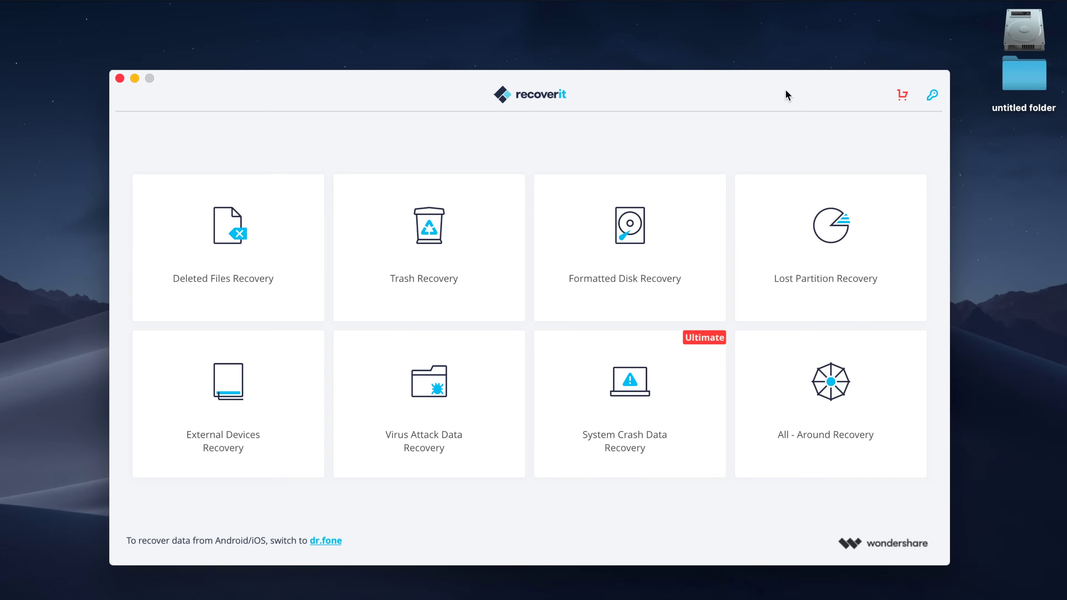
Run a Trash Recovery scan and dismiss its completion notice (280879 files, 109.28 GB)
mouse_move(491, 229)
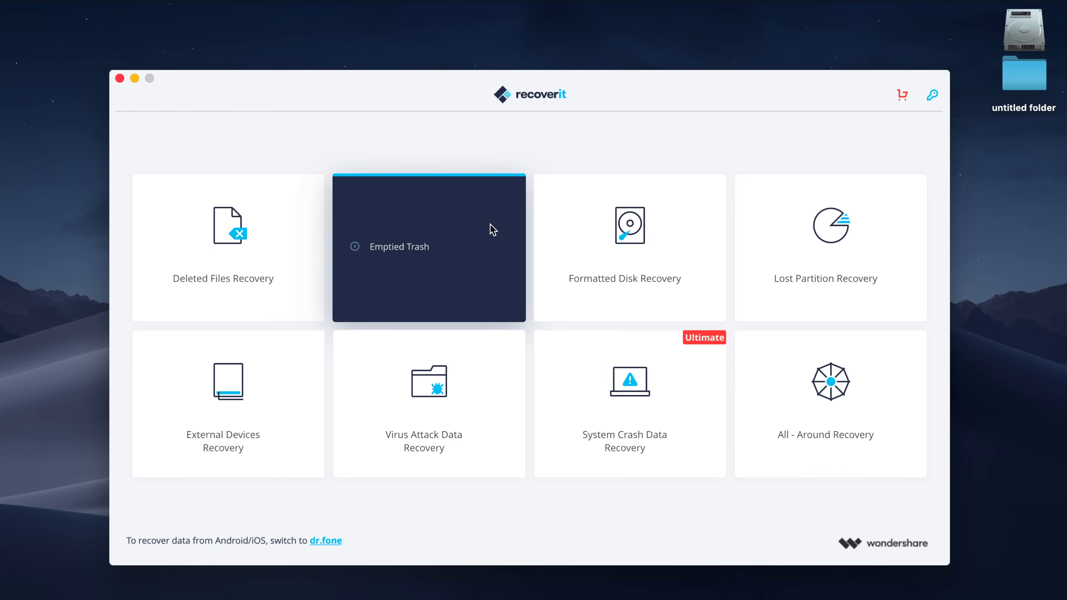
click(490, 230)
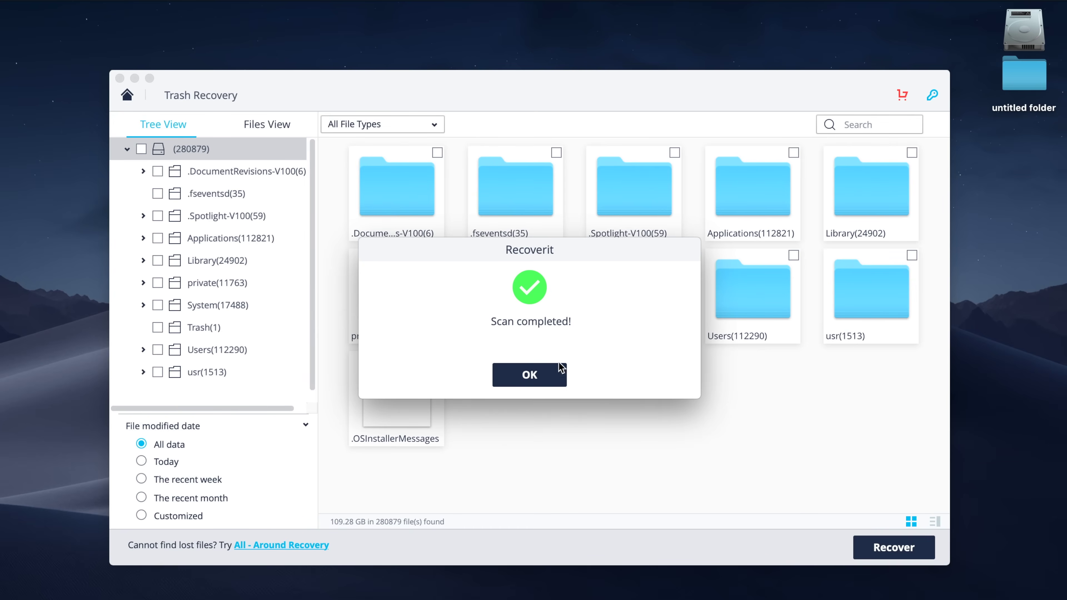
click(538, 373)
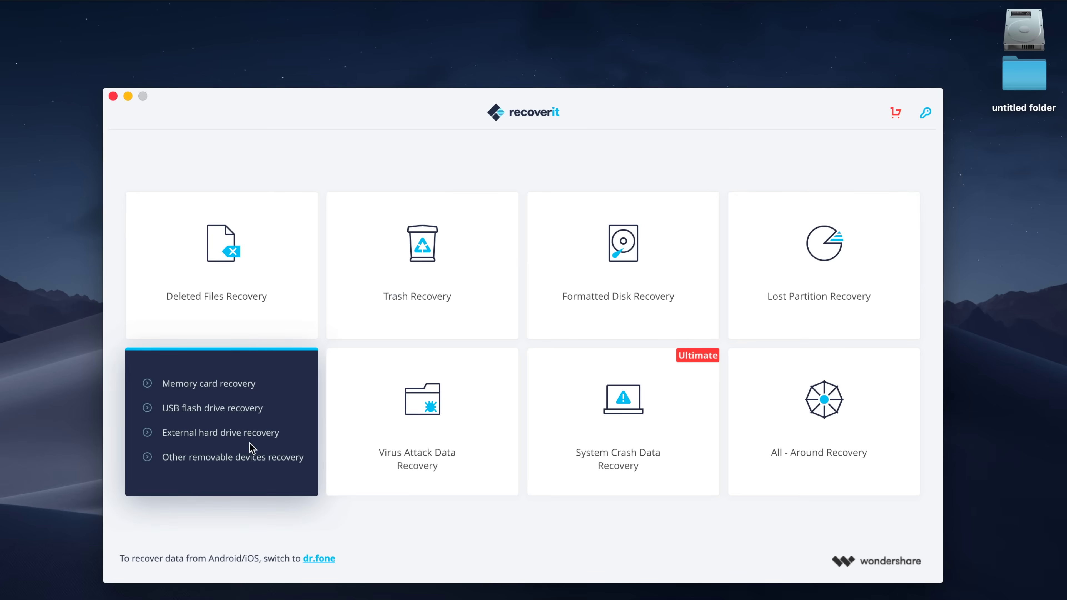
Scan the LUMIX SD card with External Devices Recovery and dismiss the completion notice
click(249, 442)
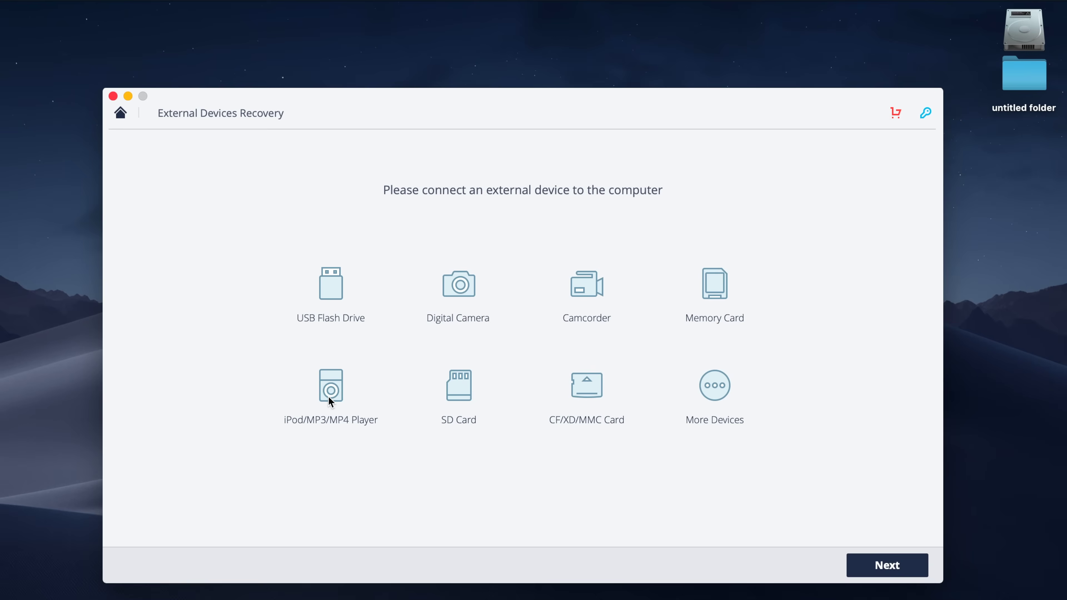
click(886, 567)
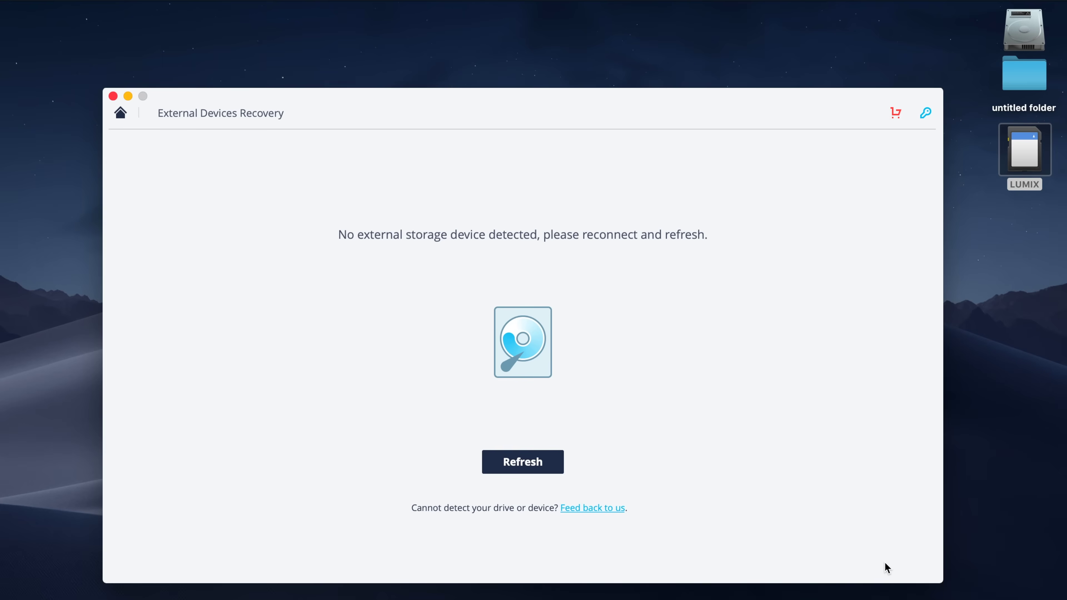
click(533, 464)
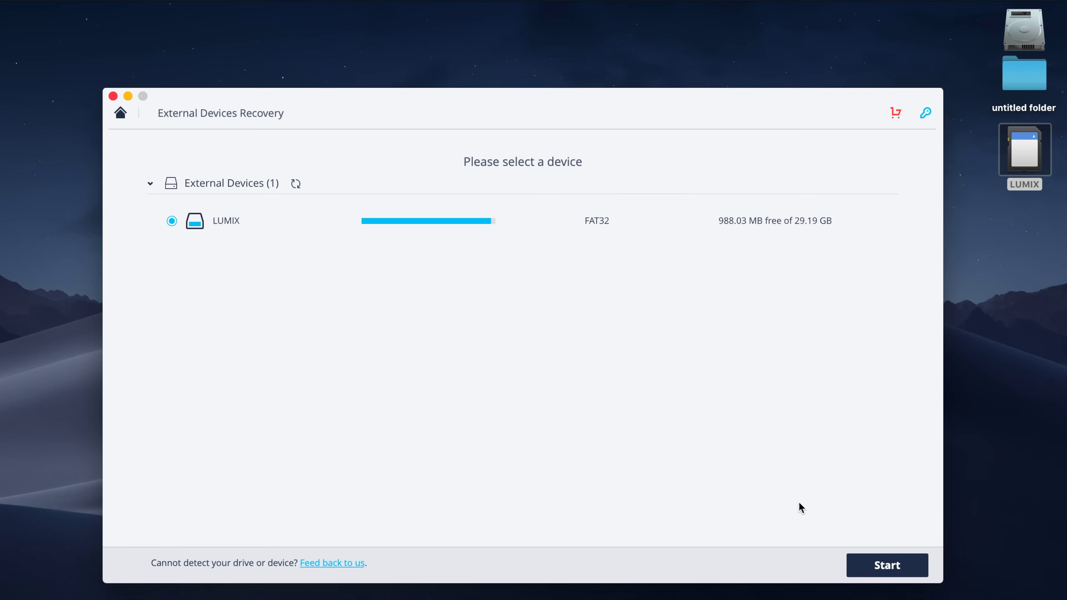
click(884, 547)
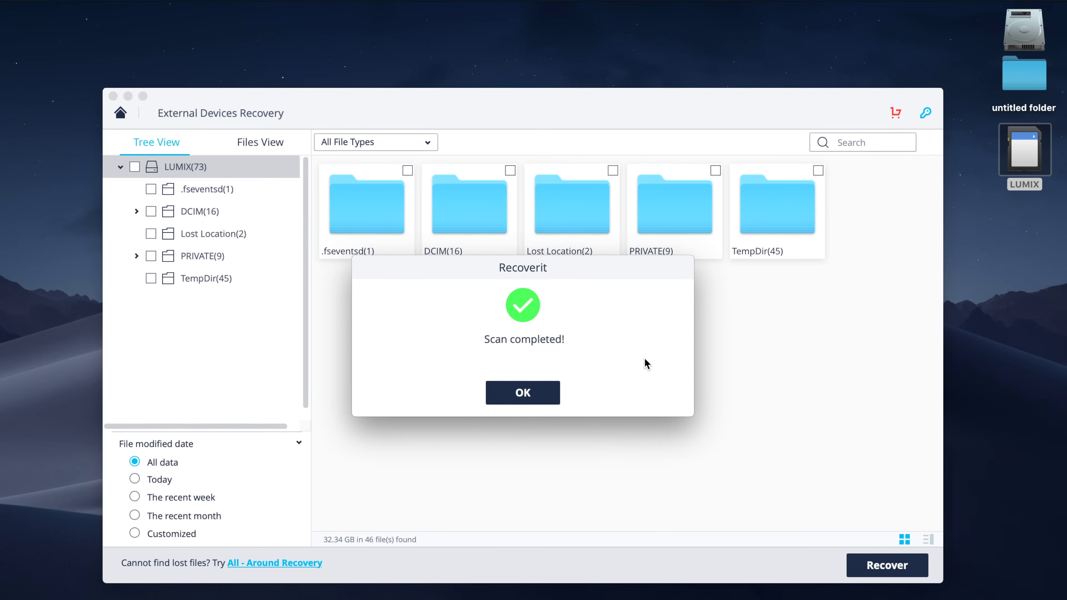
click(530, 395)
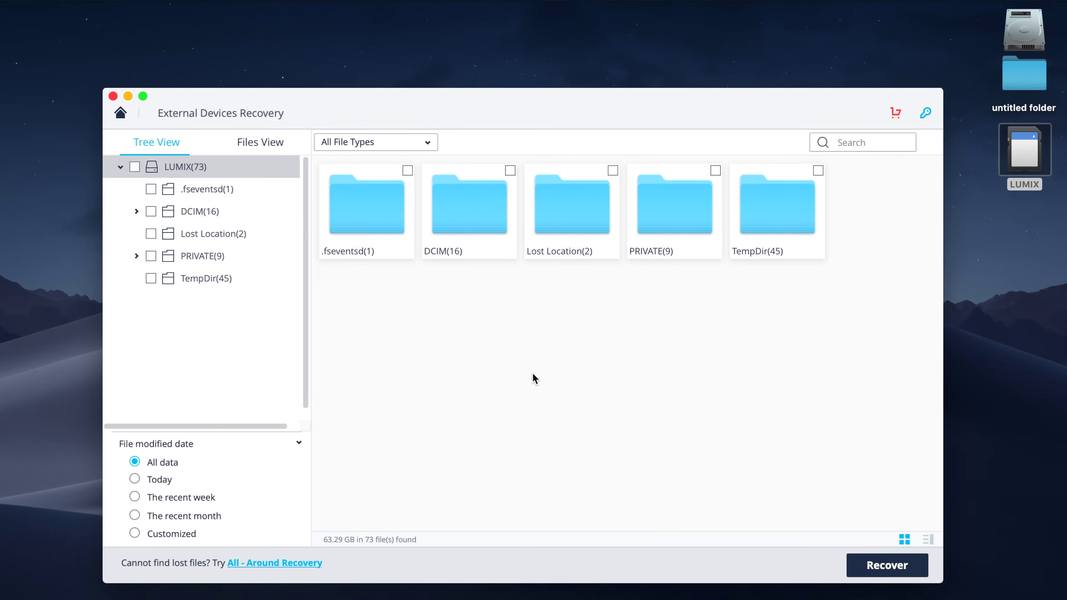
Open the card's DCIM folder and its 103_PANA video subfolder
double_click(484, 220)
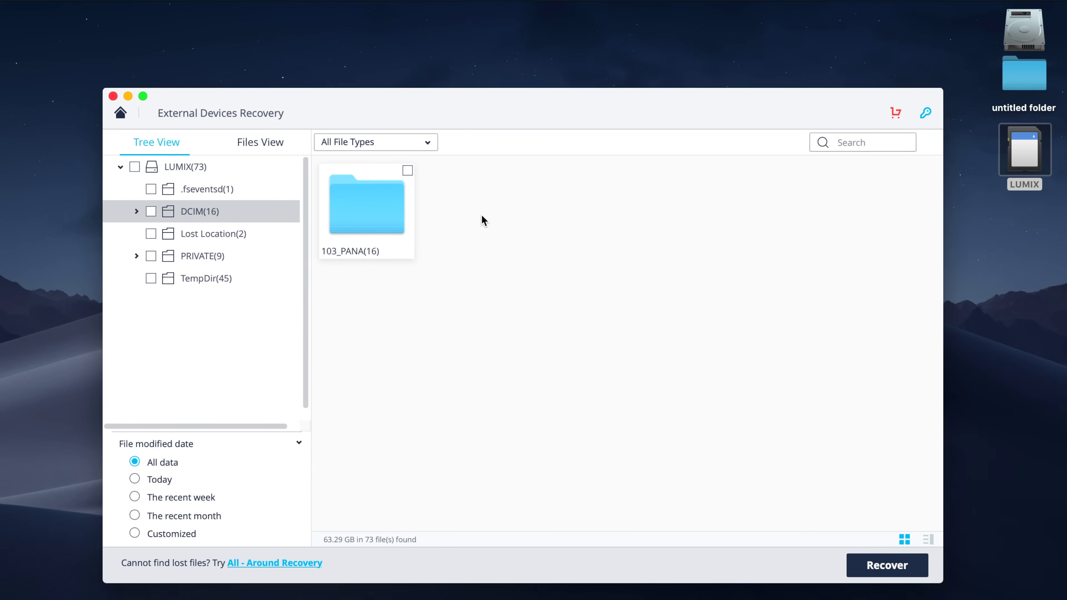
click(392, 211)
double_click(392, 211)
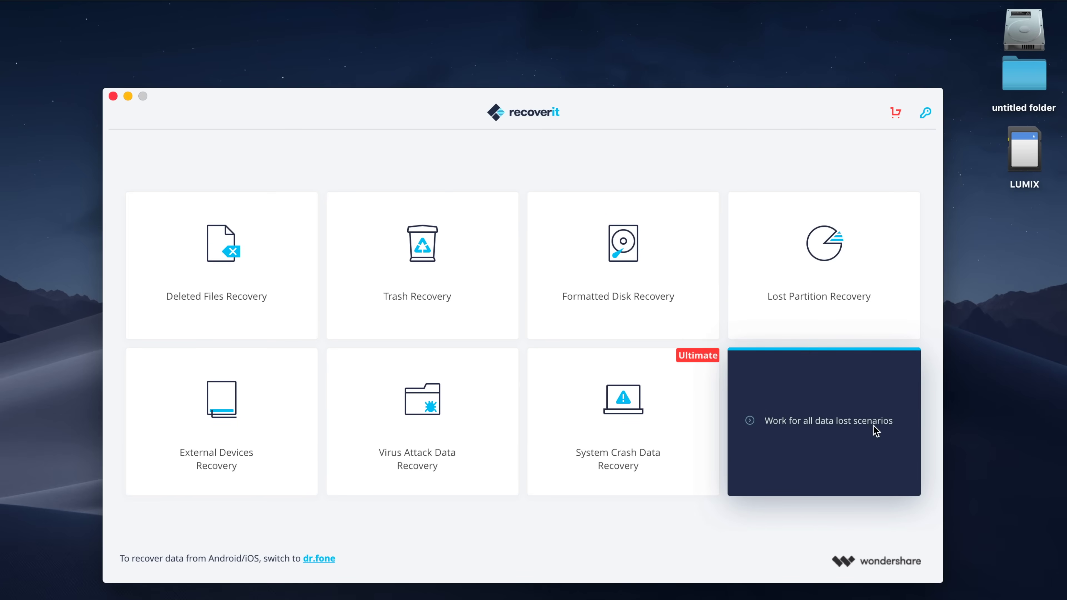
Scan the internal drive in All-Around mode, then tick a deleted .docx file and recover it
click(874, 426)
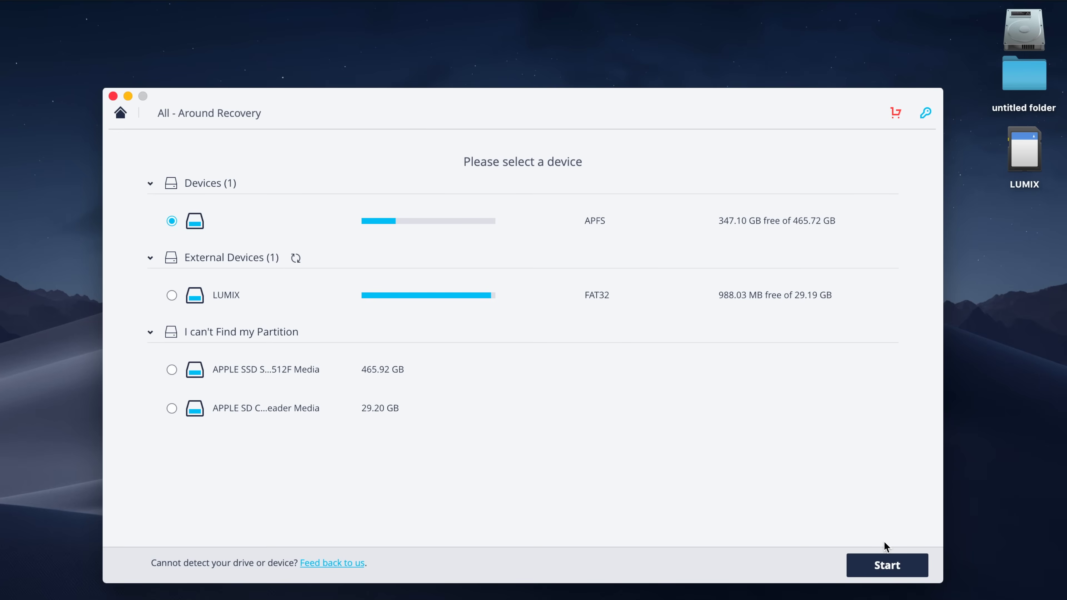
click(888, 567)
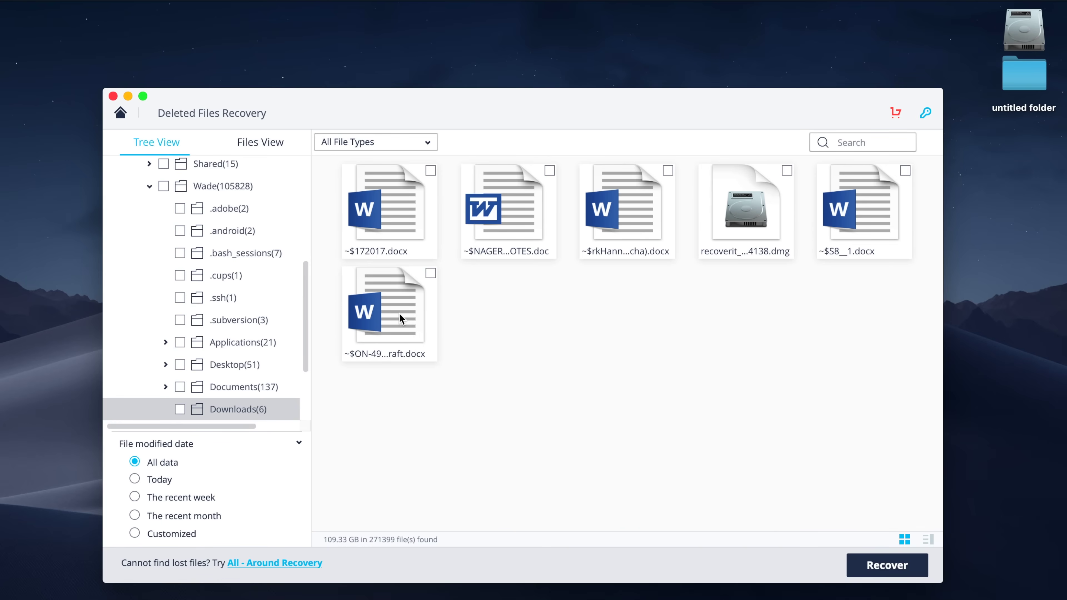
click(400, 313)
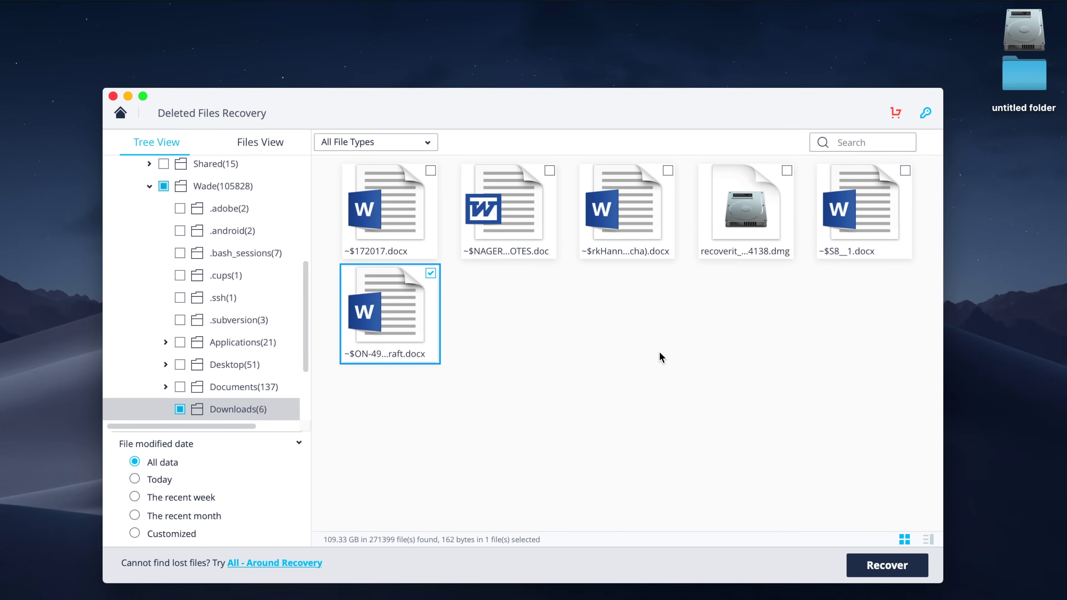
click(894, 569)
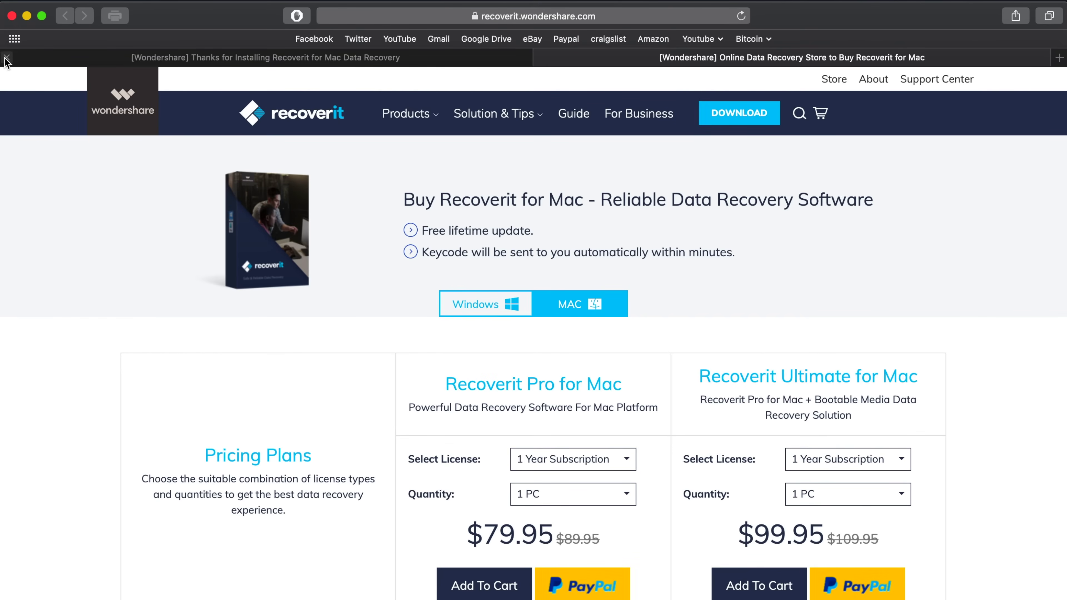
Close the thank-you tab and look through the Recoverit for Mac pricing and feature comparison
click(6, 58)
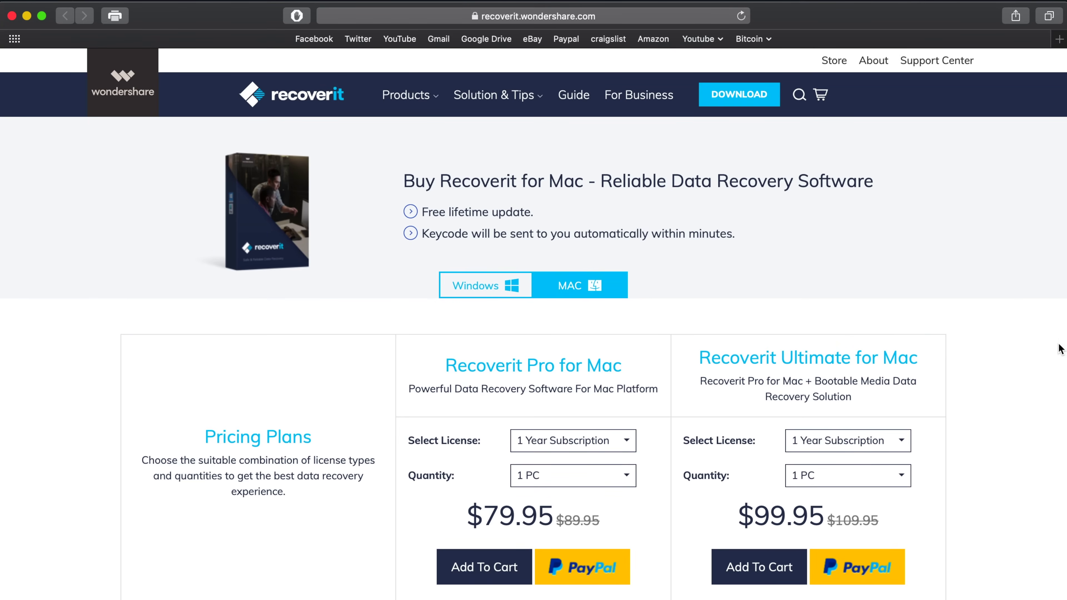
scroll(1060, 348, down, 5)
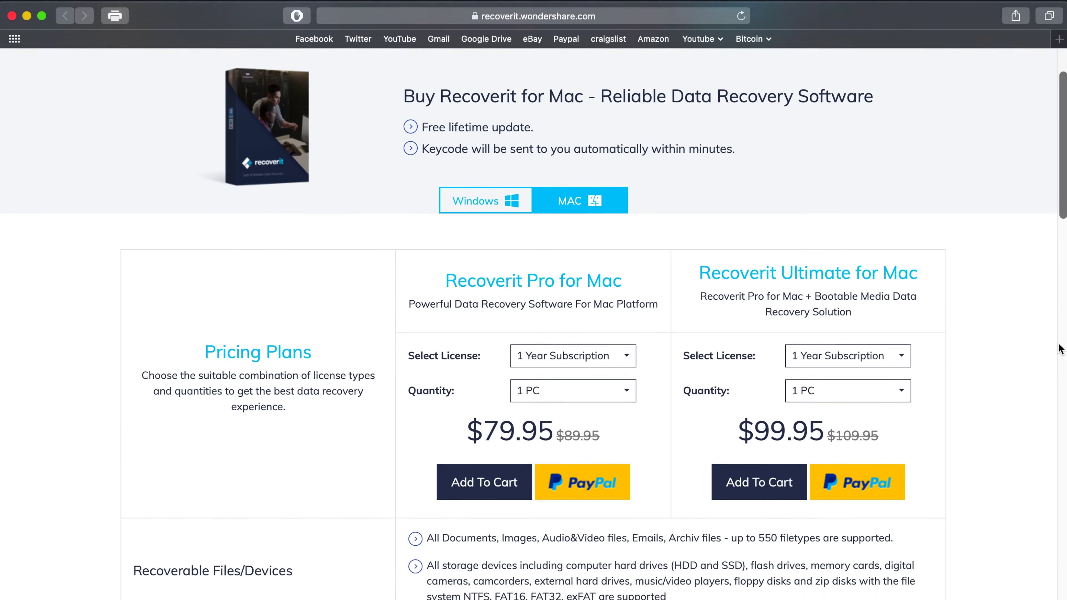
scroll(1060, 349, down, 6)
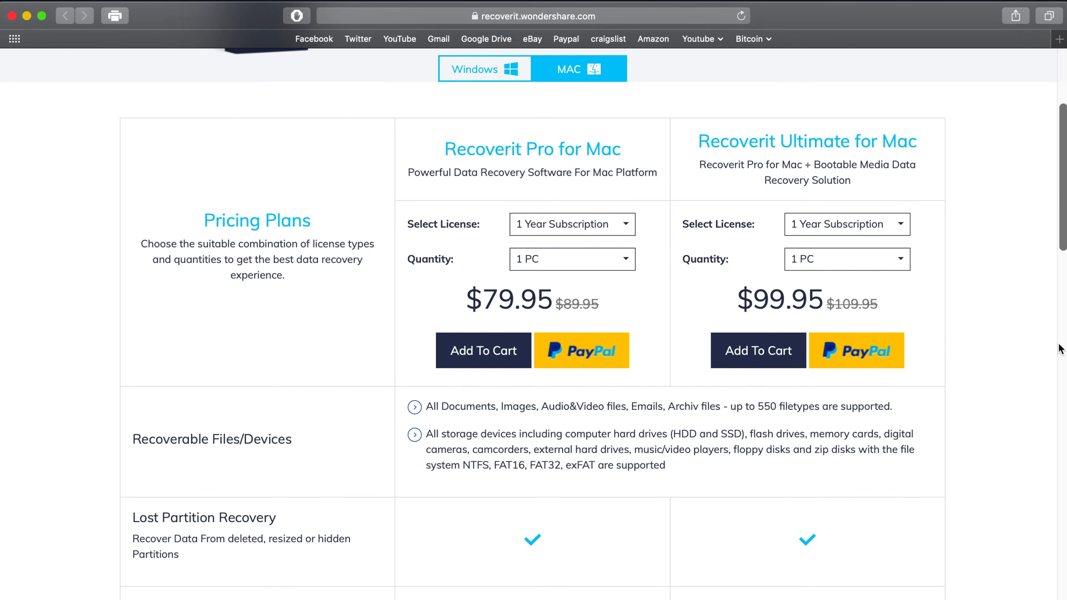
scroll(1060, 349, down, 1)
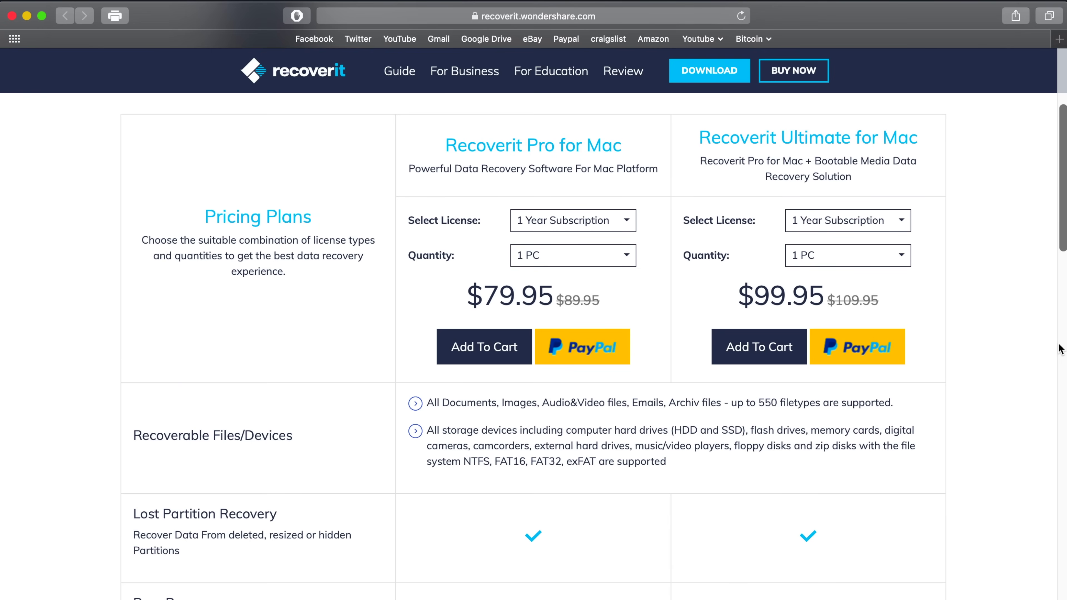
scroll(1060, 349, down, 15)
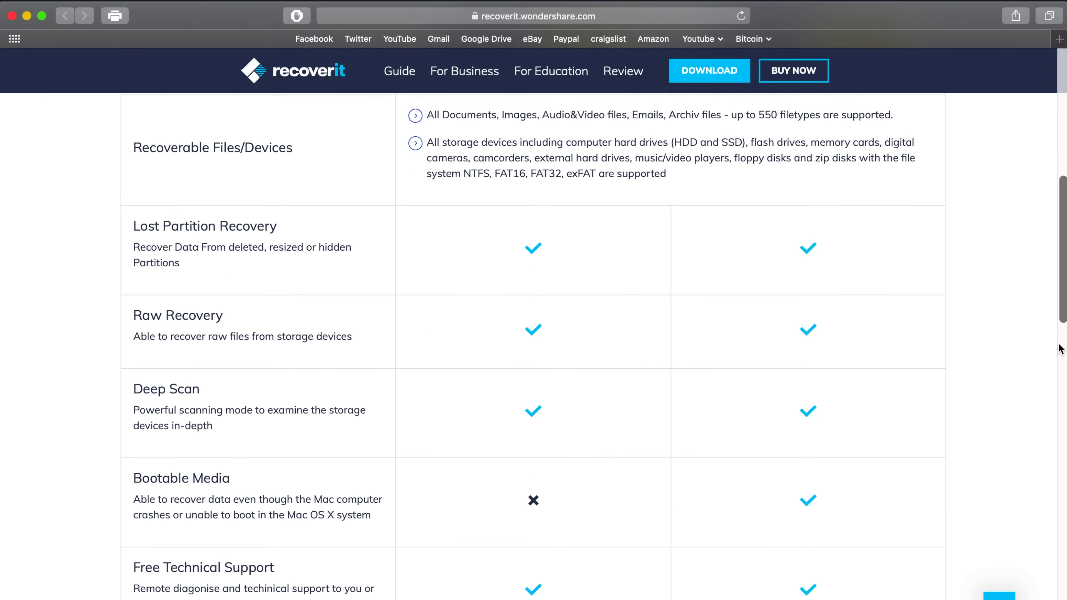
scroll(1060, 349, down, 9)
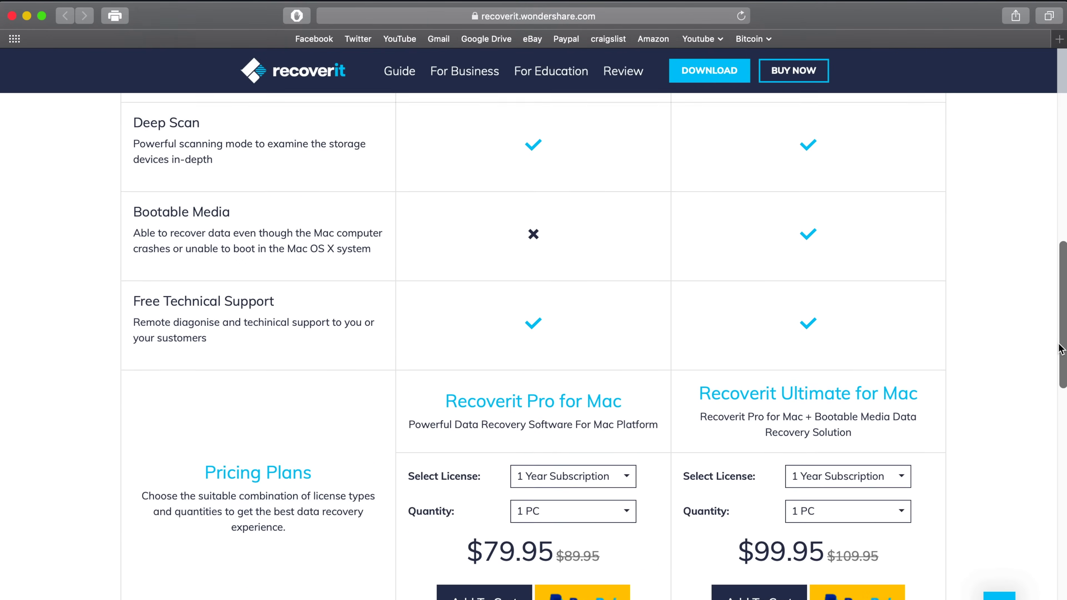
scroll(1060, 348, down, 7)
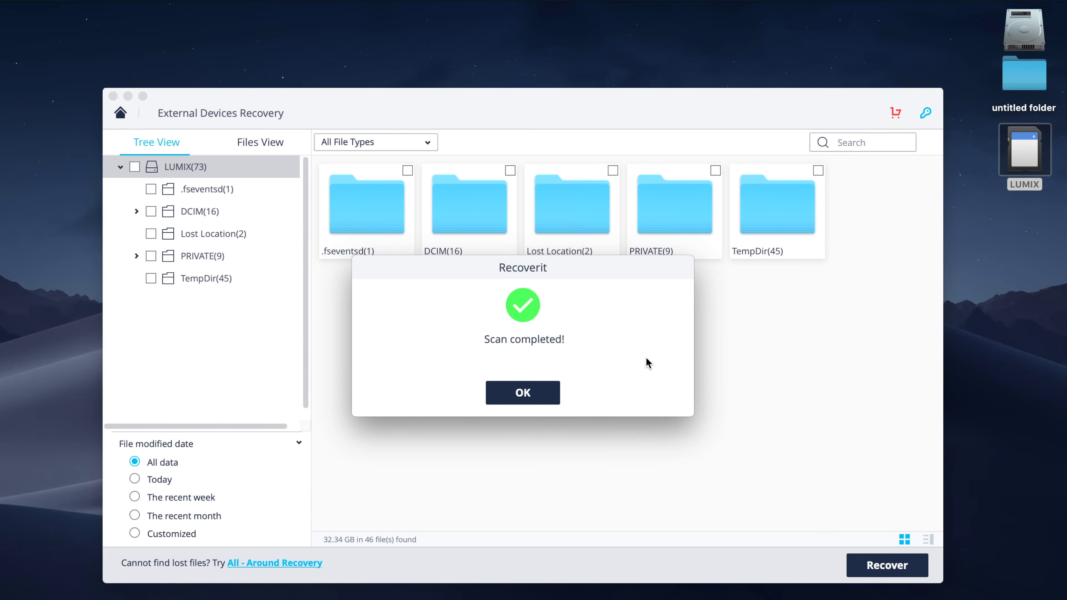
Dismiss the LUMIX scan notice and open DCIM, then its 103_PANA folder of 16 videos
click(530, 394)
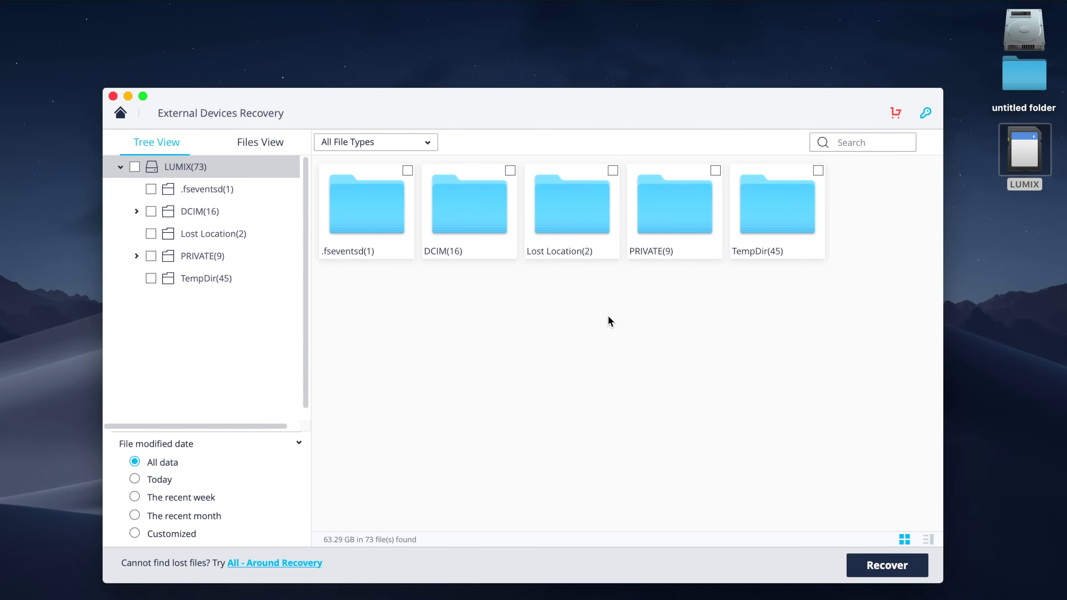
double_click(484, 218)
double_click(393, 213)
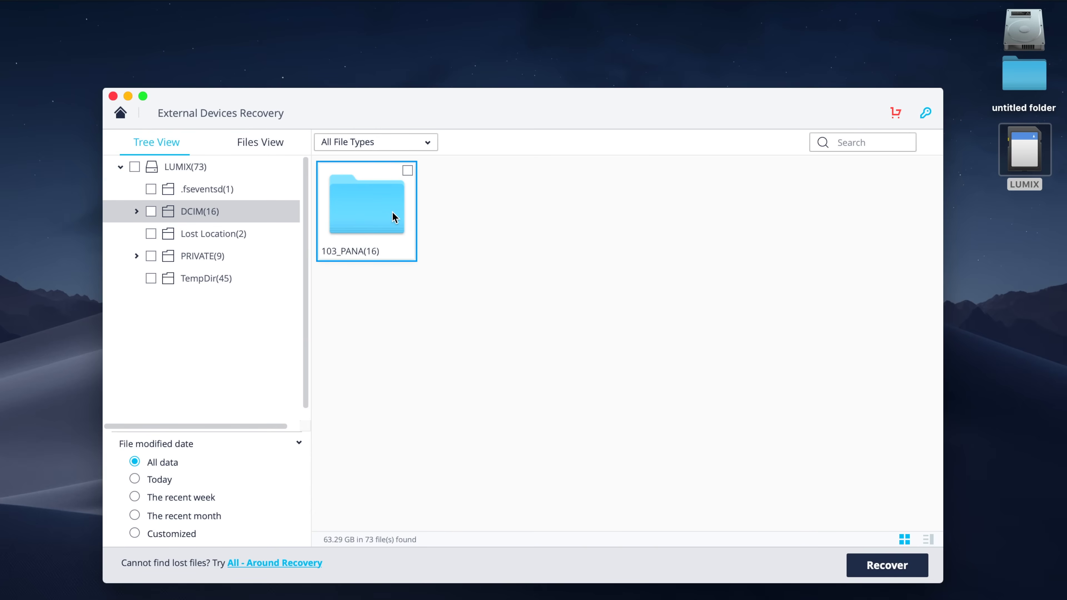